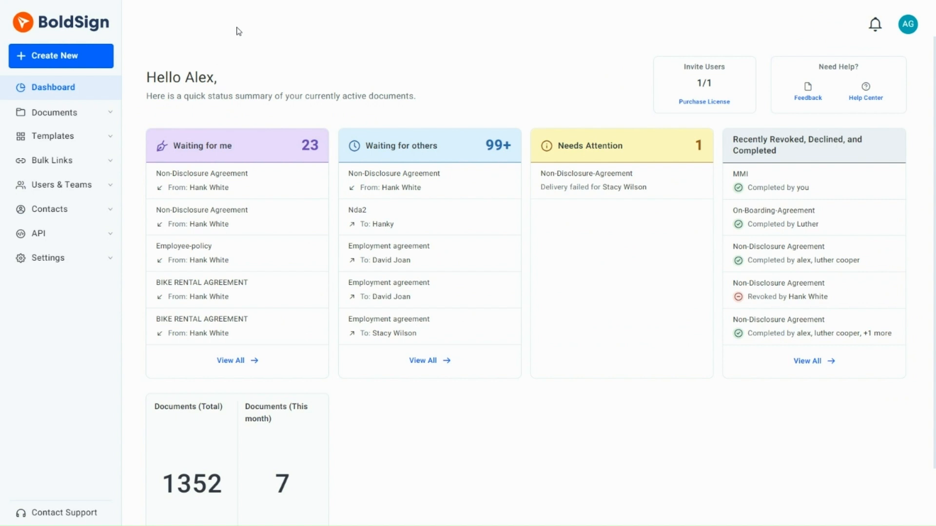
# Open the Real Estate Purchase Agreement template for editing from all templates, review its Buyer and Seller roles, and close it.
pyautogui.click(104, 146)
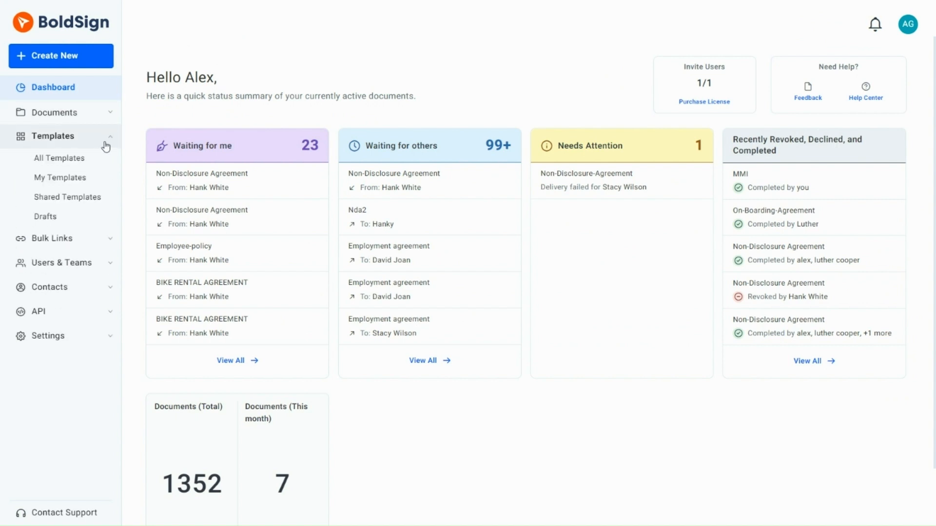
pyautogui.click(60, 166)
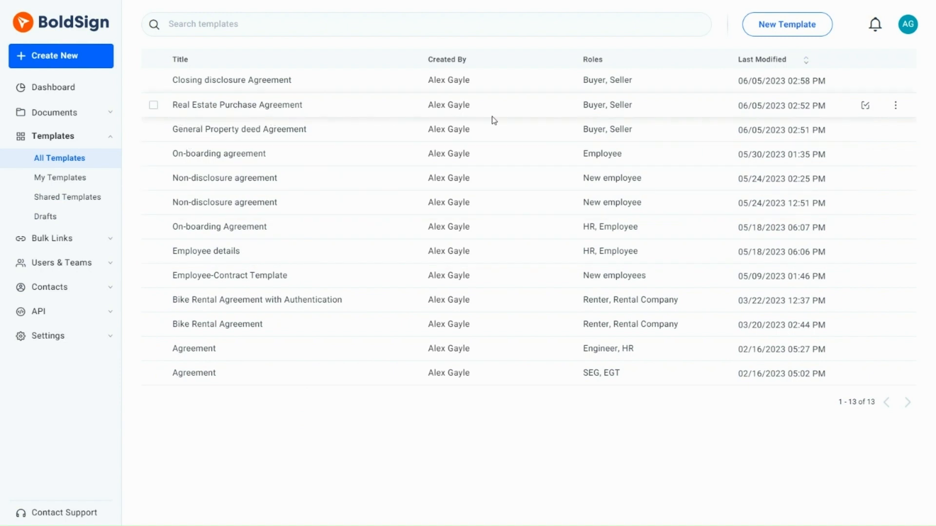
pyautogui.click(895, 105)
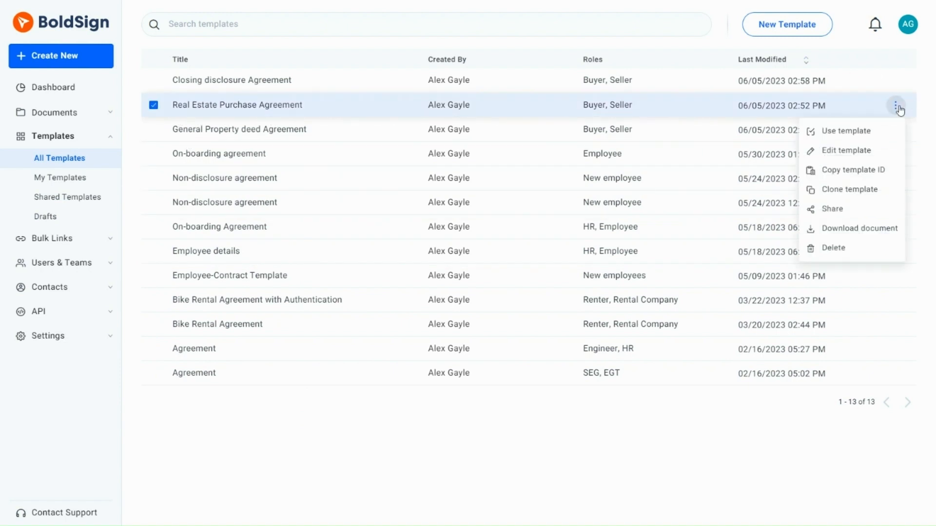
pyautogui.click(855, 160)
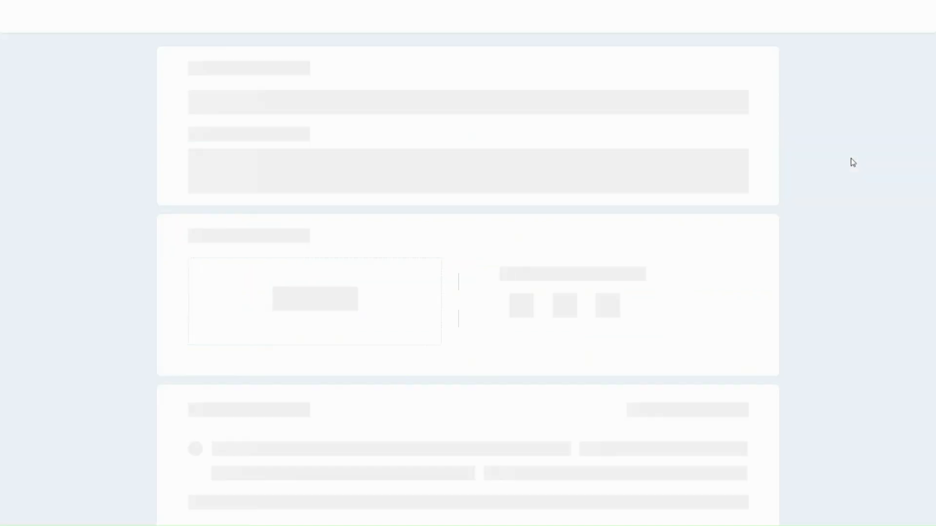
pyautogui.moveTo(934, 119); pyautogui.dragTo(935, 244)
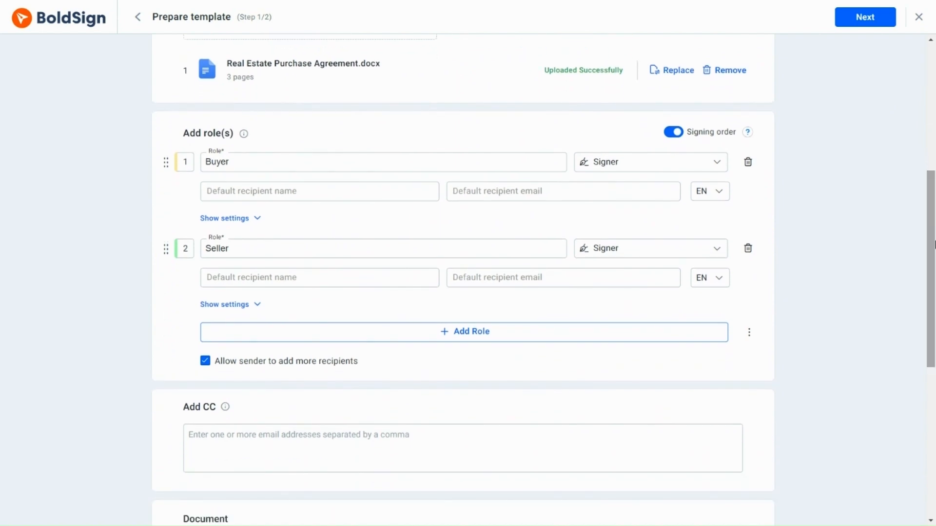
pyautogui.click(919, 17)
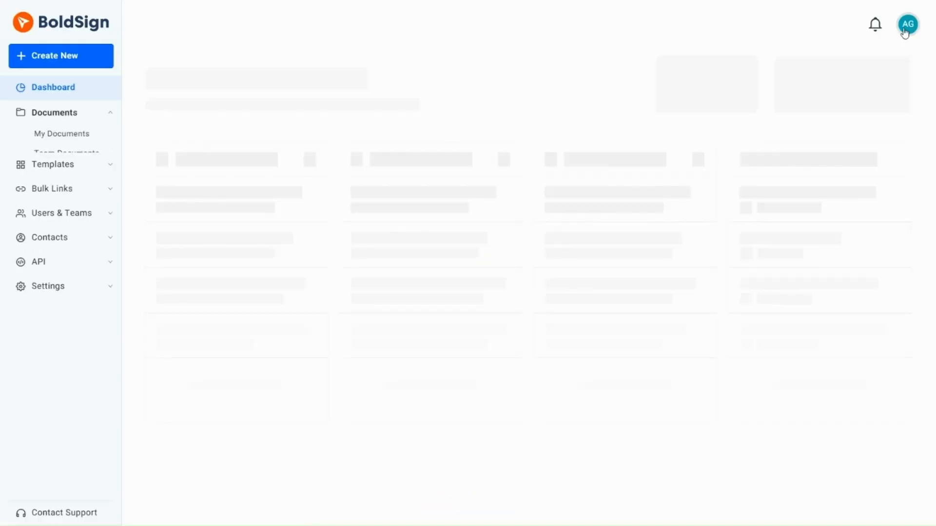
# Merge and use the Real Estate Purchase Agreement, General Property deed Agreement and Closing disclosure Agreement templates from all templates.
pyautogui.click(72, 235)
pyautogui.click(67, 258)
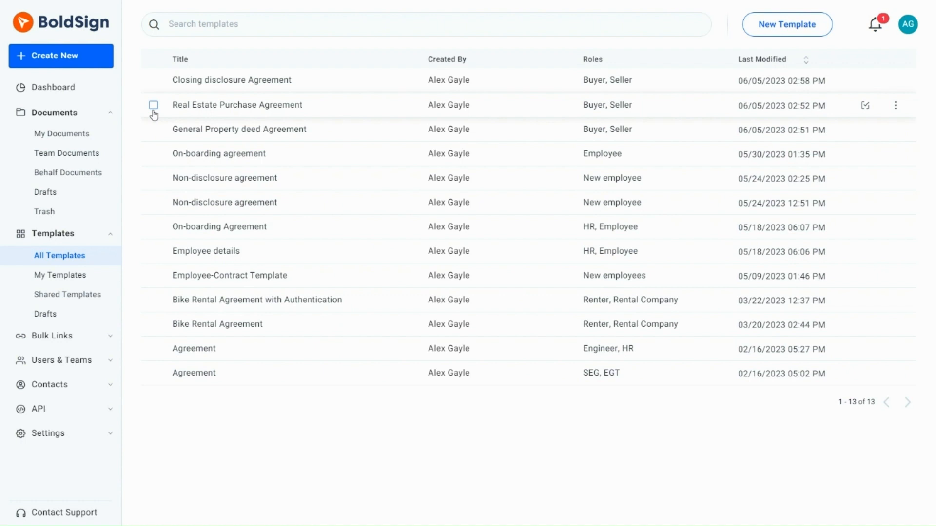
pyautogui.click(154, 108)
pyautogui.click(154, 130)
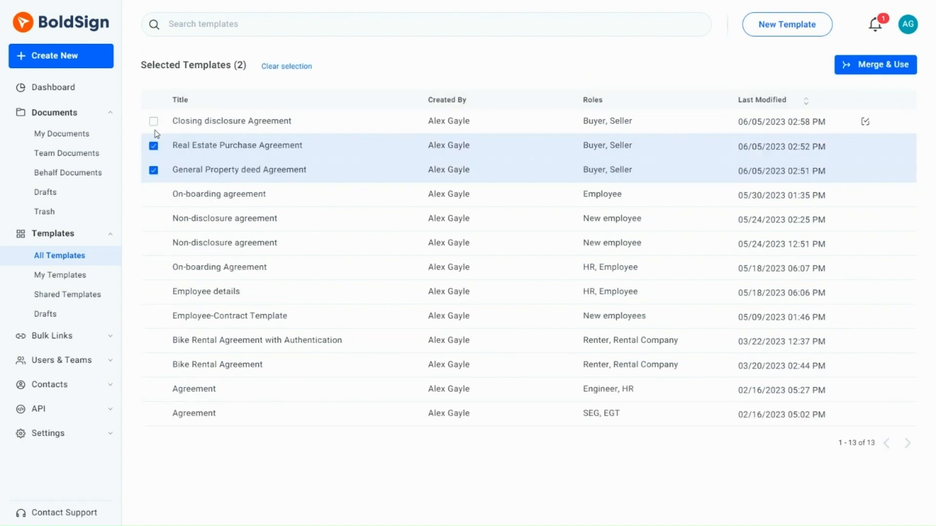
pyautogui.click(153, 122)
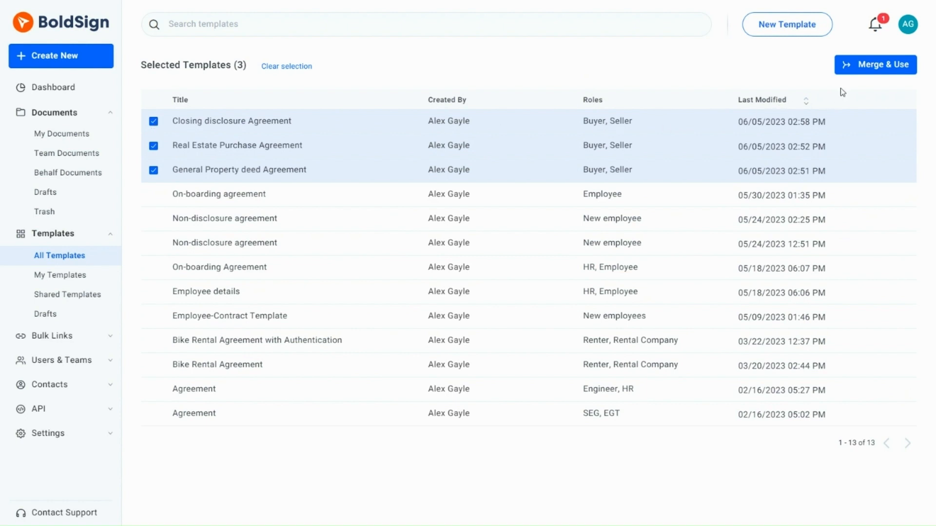
pyautogui.click(873, 68)
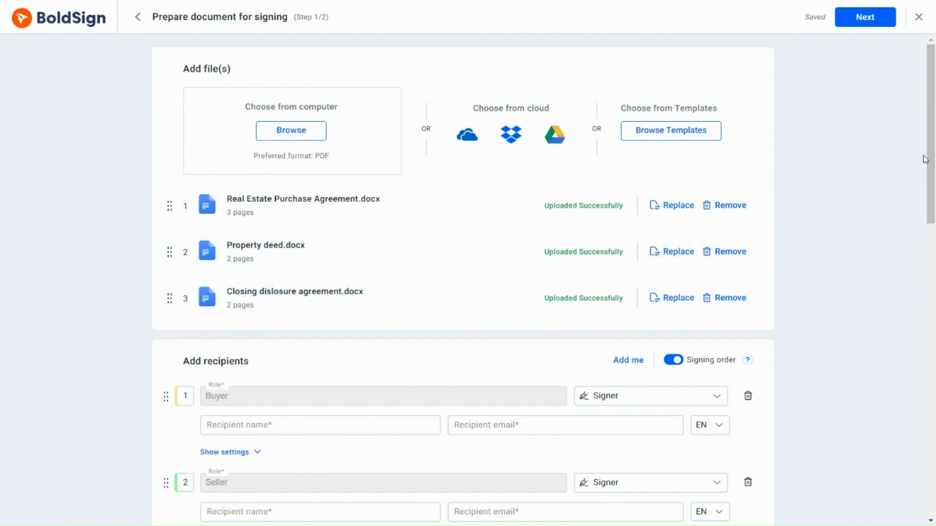
# Assign saved contacts as the Buyer and Seller recipients, filling in each one's name and e-mail.
pyautogui.moveTo(930, 154); pyautogui.dragTo(934, 252)
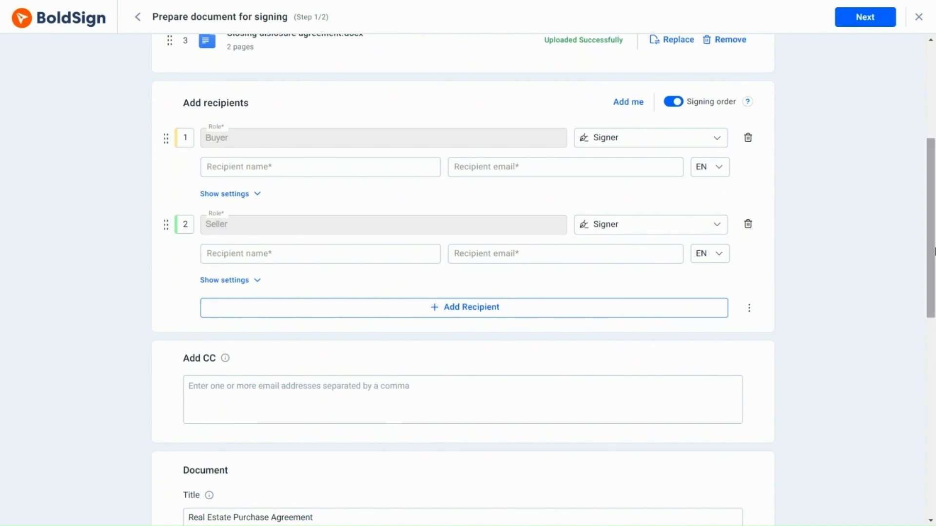
pyautogui.click(384, 165)
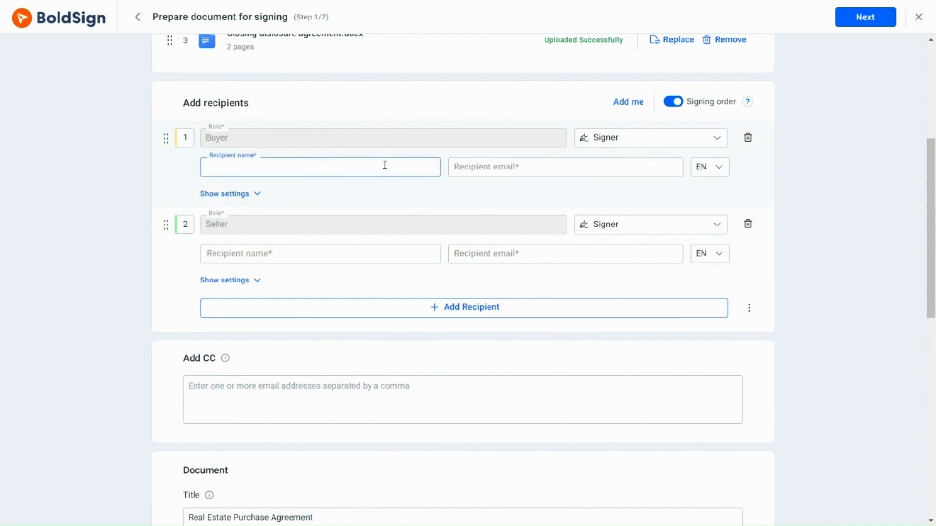
pyautogui.write('hank')
pyautogui.click(332, 202)
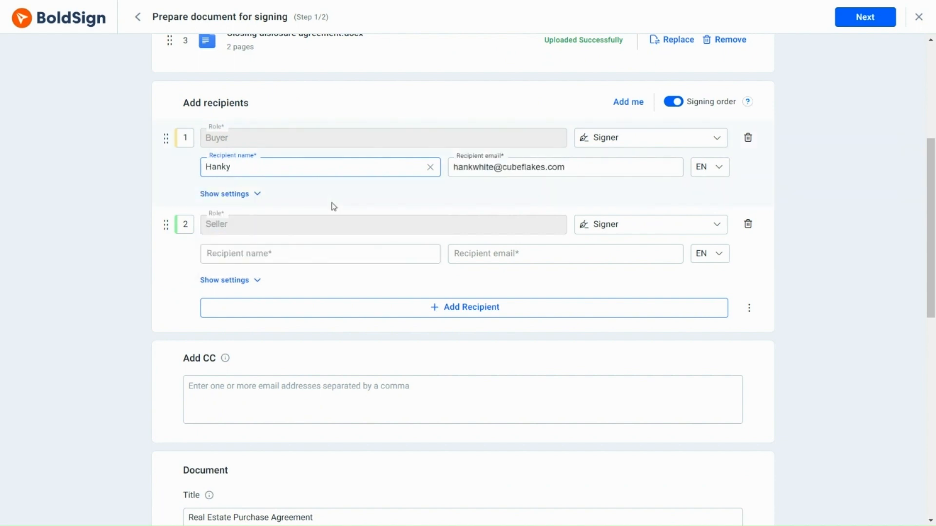
pyautogui.click(299, 259)
pyautogui.write('stacy')
pyautogui.click(286, 285)
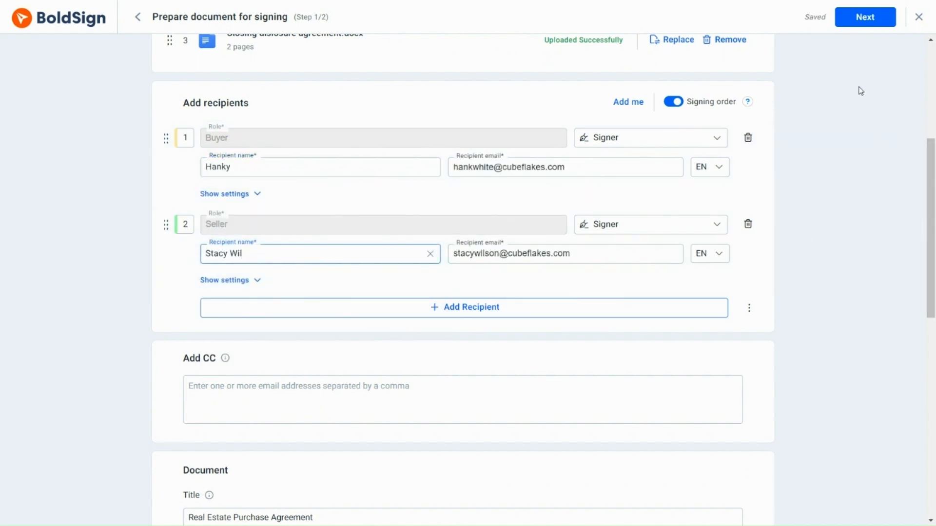
# Review the fields across the merged documents, send them to both recipients and return to the dashboard.
pyautogui.click(858, 24)
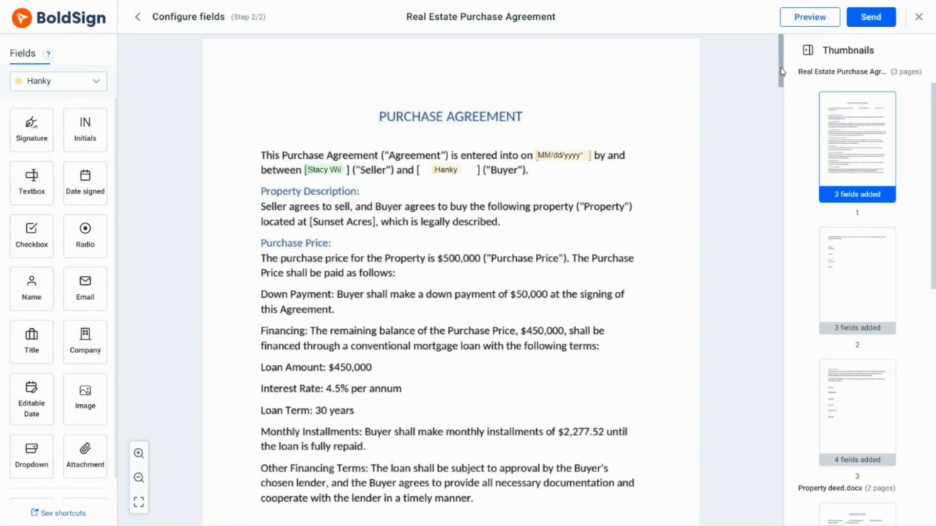
pyautogui.moveTo(782, 71); pyautogui.dragTo(780, 485)
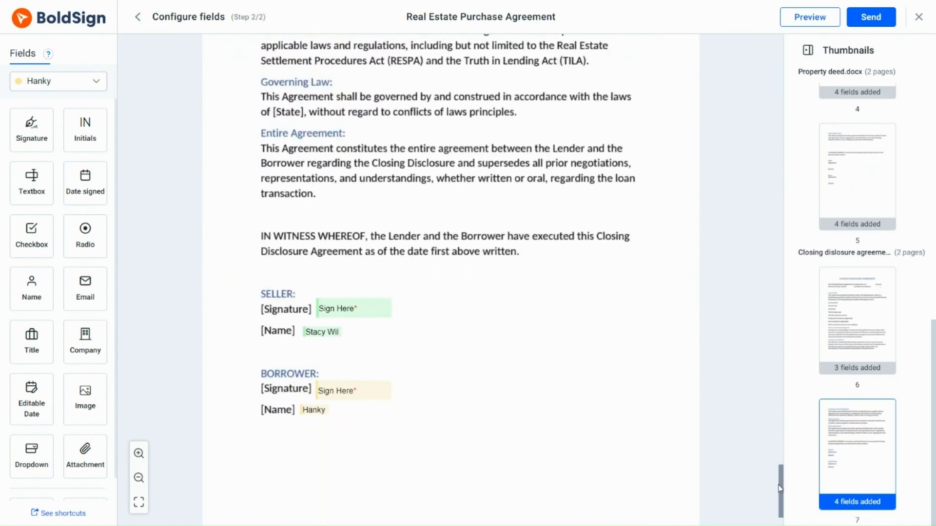
pyautogui.click(865, 19)
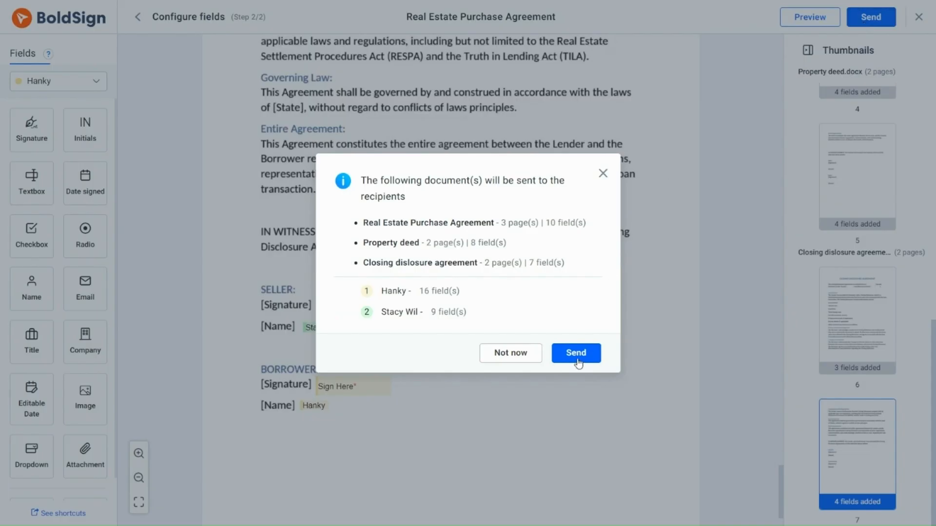
pyautogui.click(577, 363)
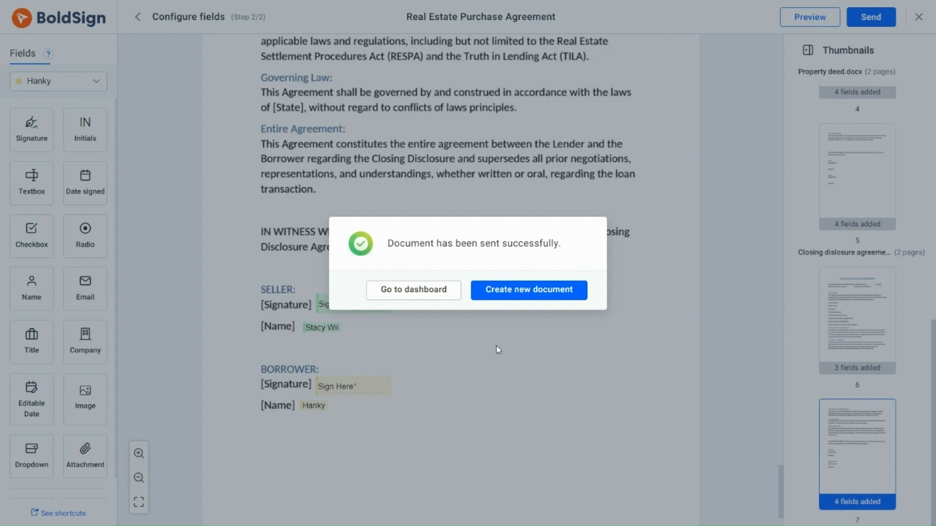
pyautogui.click(423, 299)
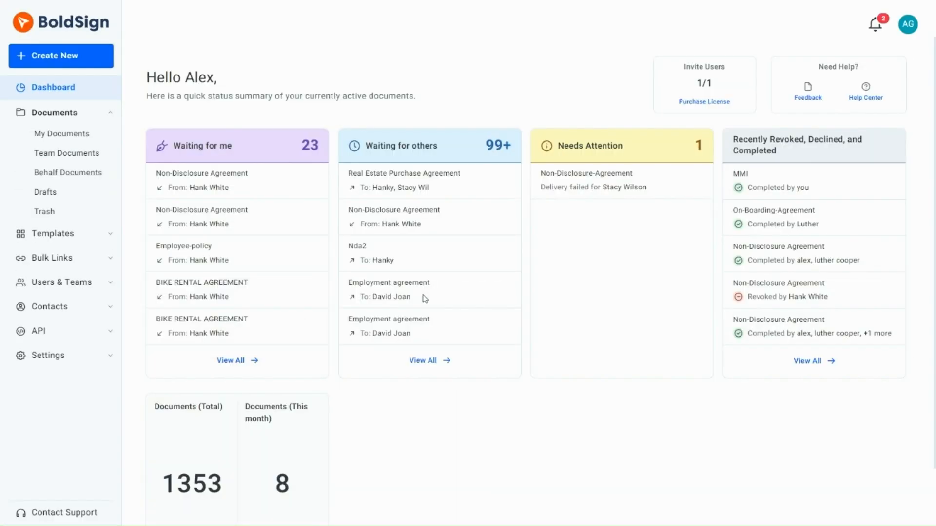
# Start a new document for signing and browse the templates as the source for its files.
pyautogui.click(73, 59)
pyautogui.click(90, 91)
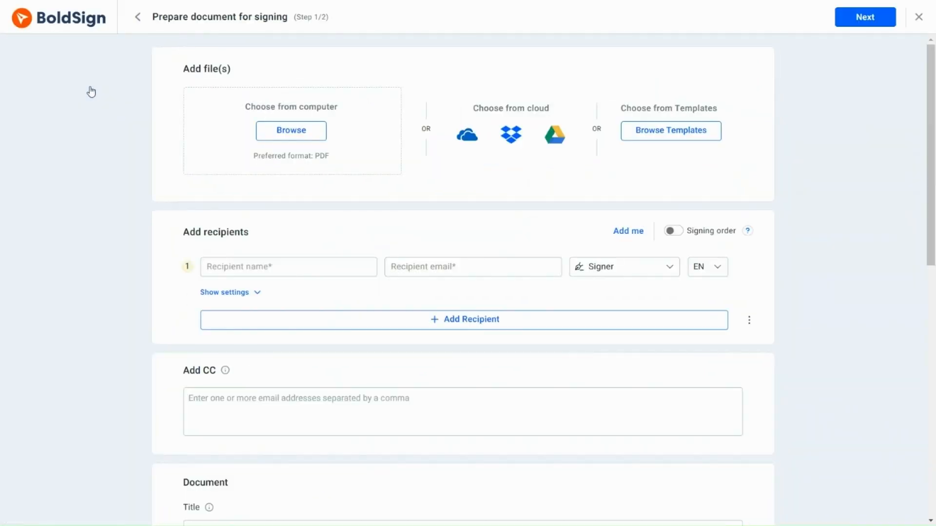
pyautogui.click(676, 143)
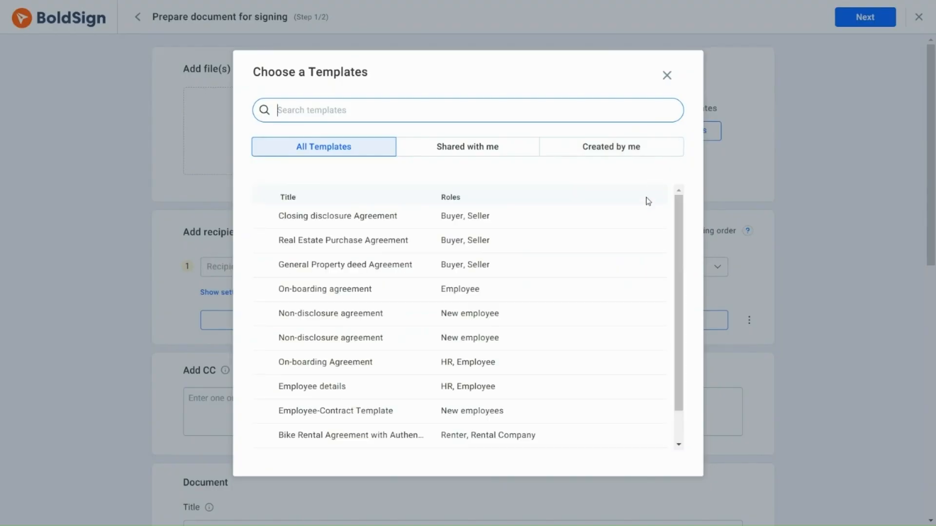
# Select the Closing disclosure Agreement, Real Estate Purchase Agreement and General Property deed Agreement templates for the new document.
pyautogui.moveTo(626, 225)
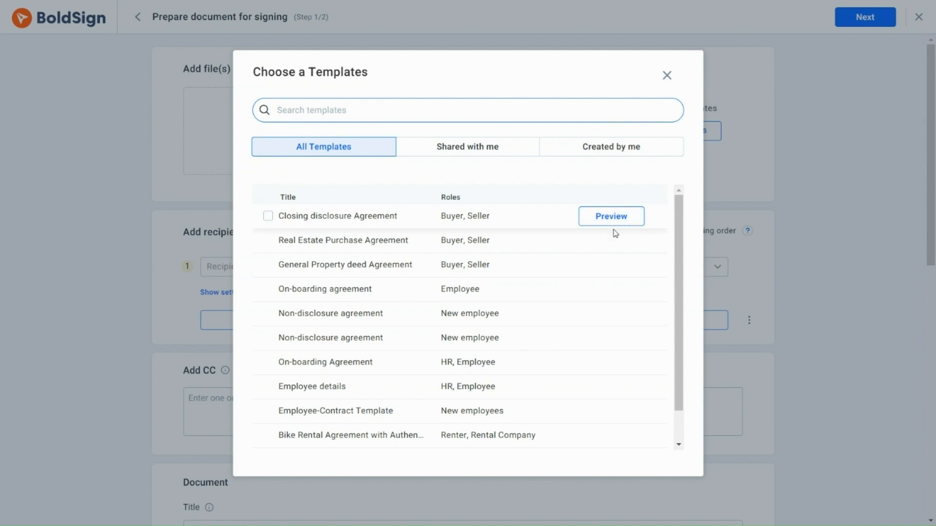
pyautogui.moveTo(608, 248)
pyautogui.moveTo(603, 268)
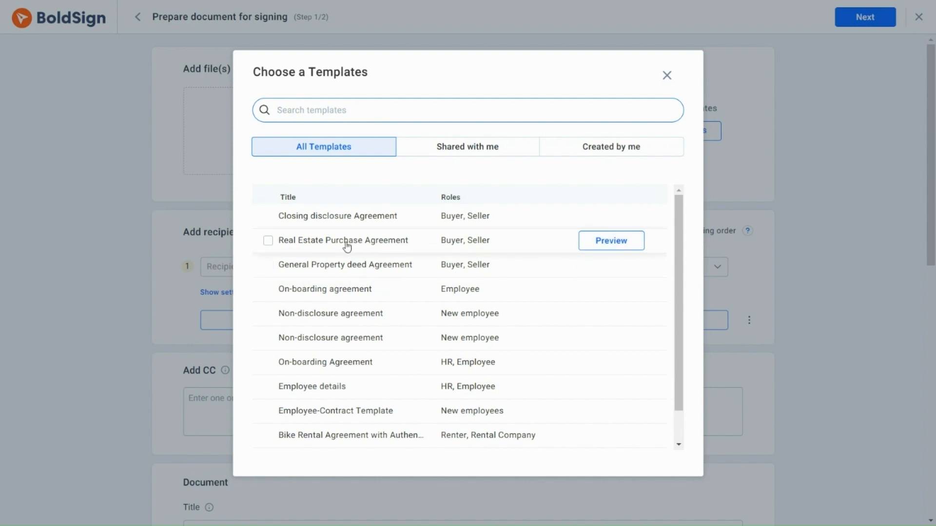
pyautogui.click(268, 220)
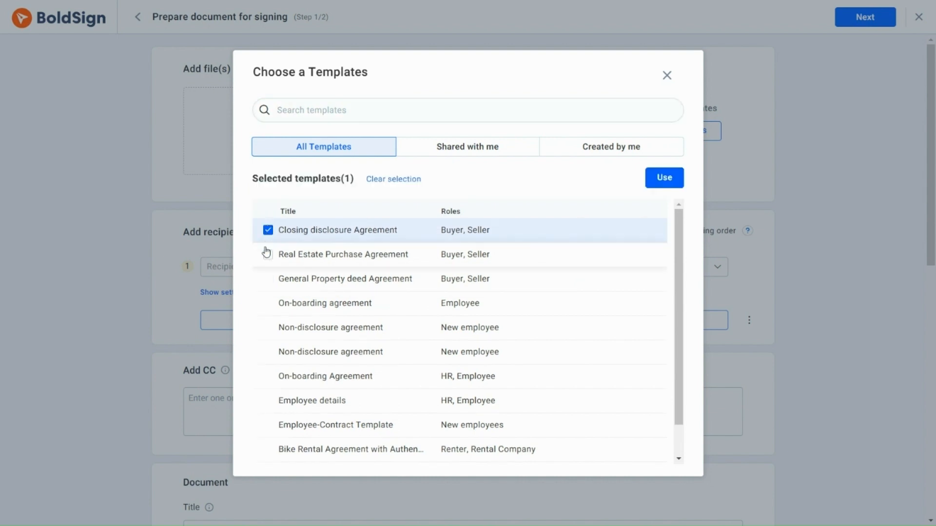
pyautogui.click(269, 255)
pyautogui.click(268, 280)
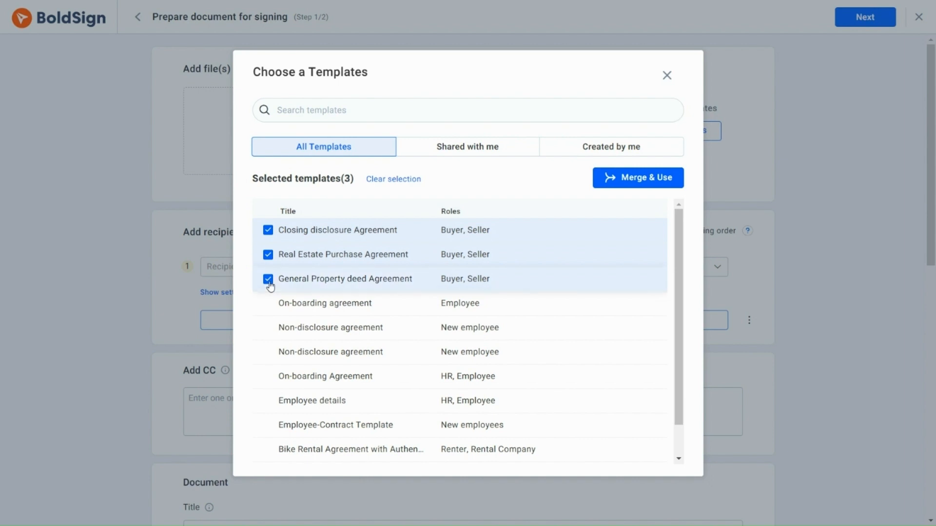